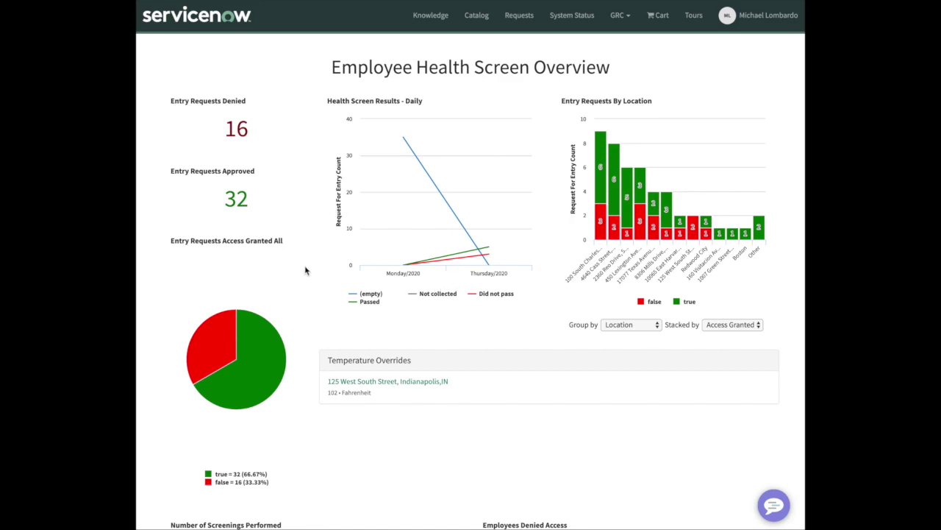
Look over the entry request, screening and denied-access reports on the Employee Health Screen Overview dashboard
scroll(338, 314, "down", 3)
scroll(339, 316, "down", 5)
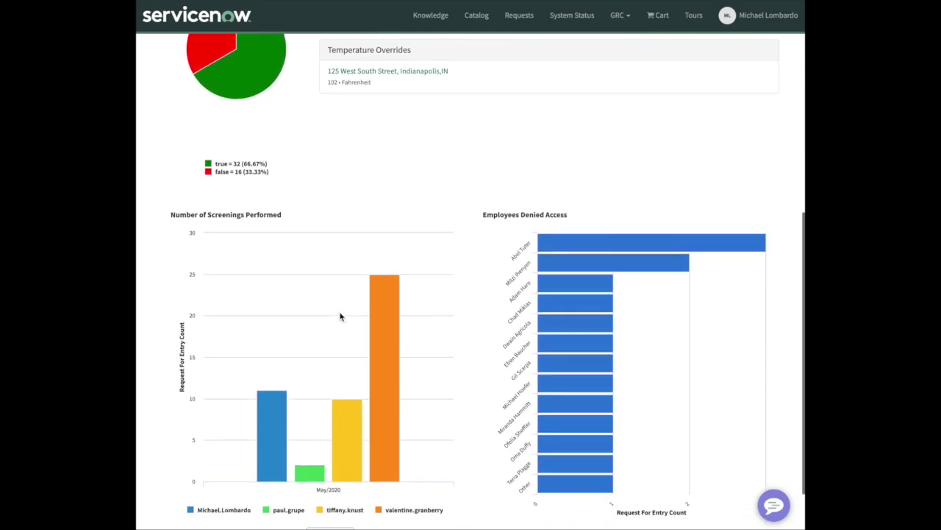
scroll(339, 316, "up", 5)
scroll(339, 316, "up", 2)
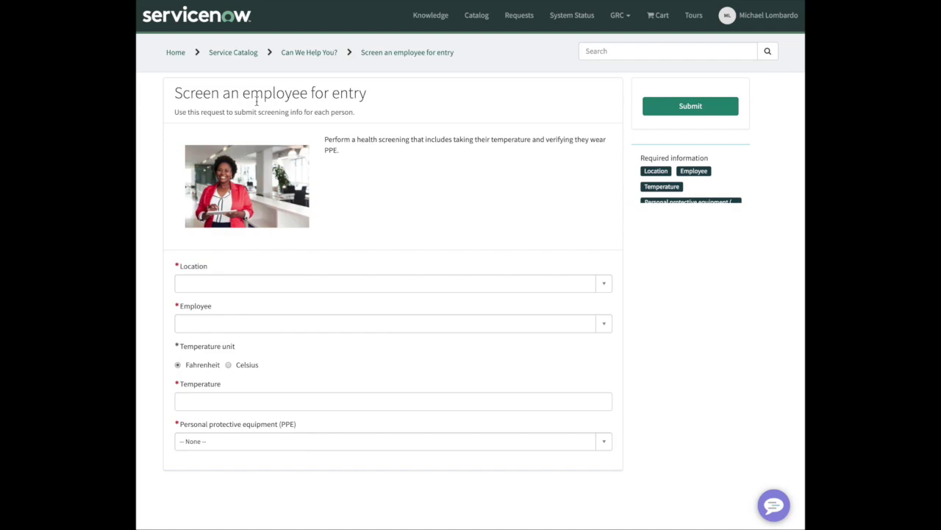
Set the screening form's location to the Seattle site and select the employee by searching for their first name
left_click(342, 289)
left_click(377, 261)
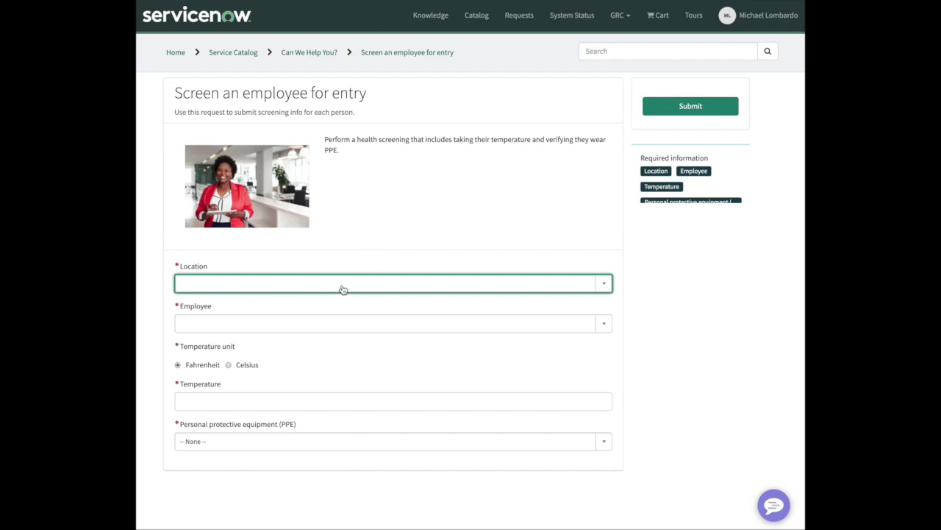
left_click(603, 284)
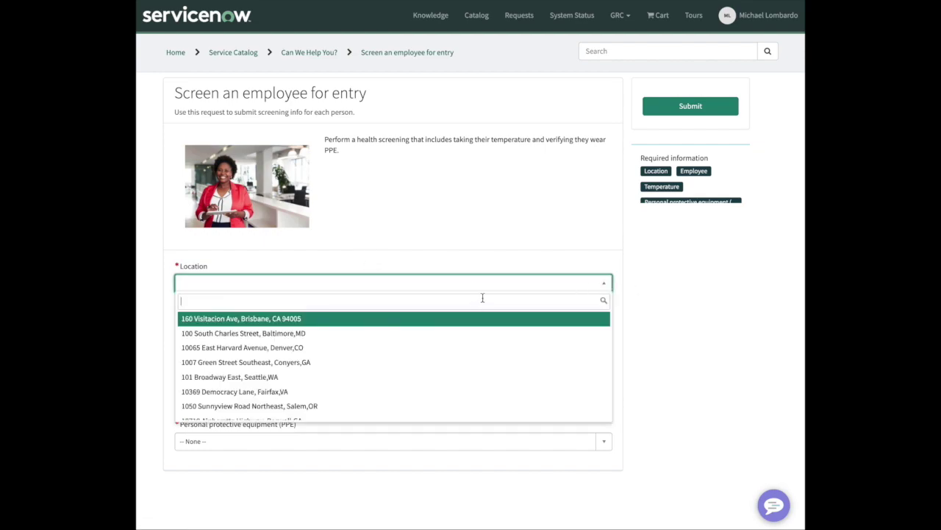
left_click(401, 377)
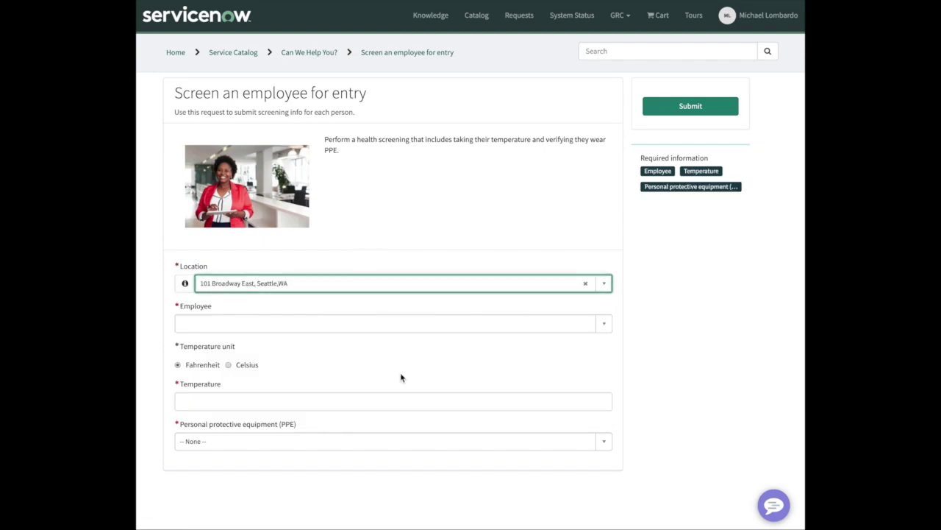
left_click(392, 329)
type("david")
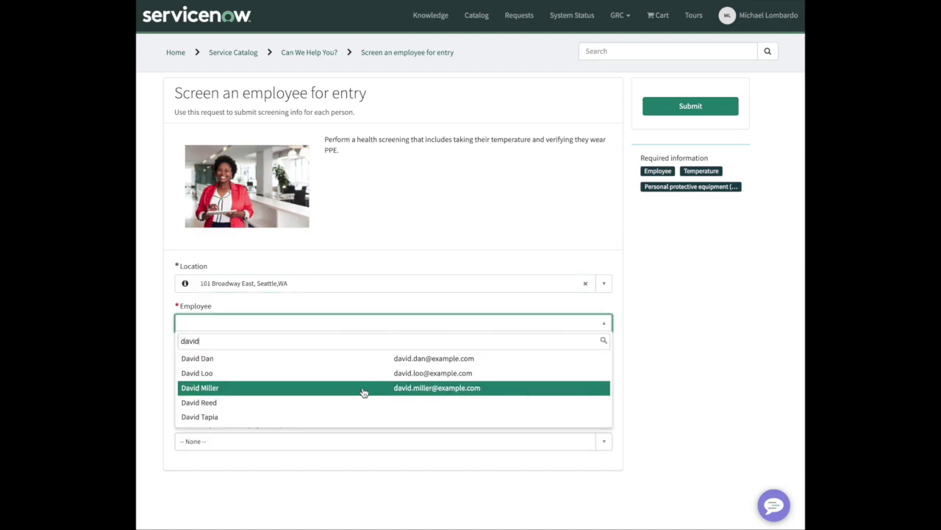
left_click(370, 373)
Submit the employee screening with a temperature of 100 Fahrenheit and personal protective equipment set to Yes
left_click(191, 398)
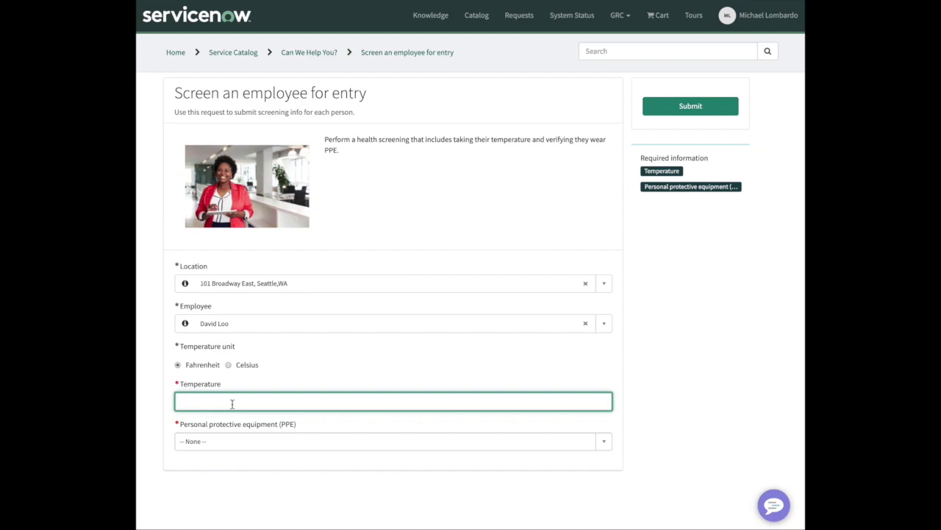
type("100")
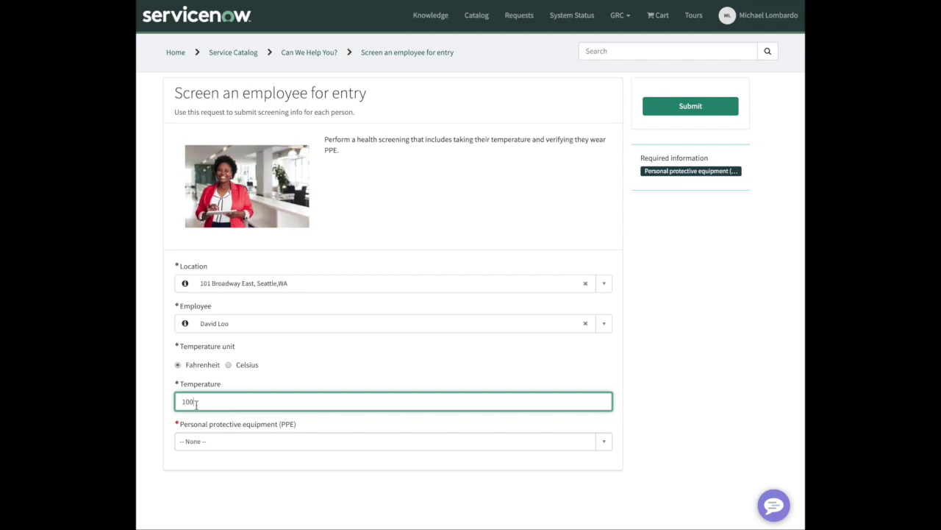
left_click_drag(195, 401, 187, 401)
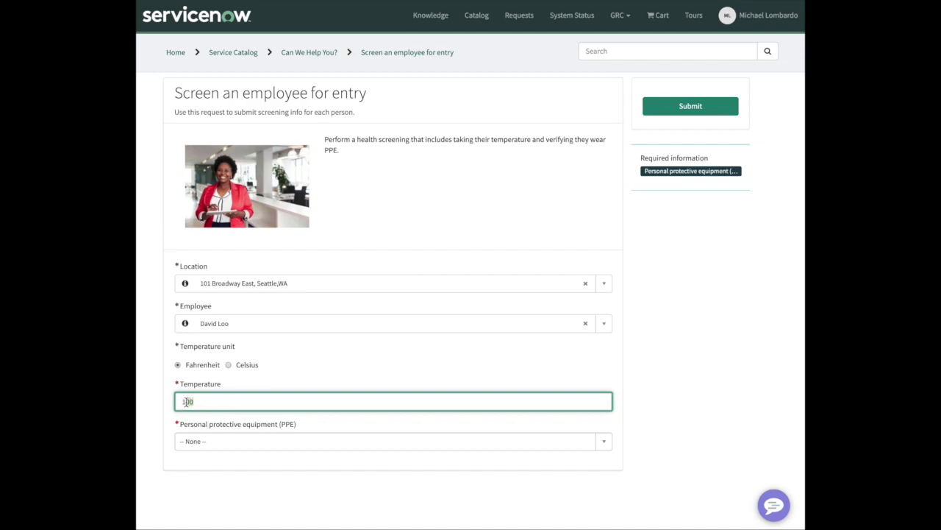
left_click(220, 442)
left_click(245, 490)
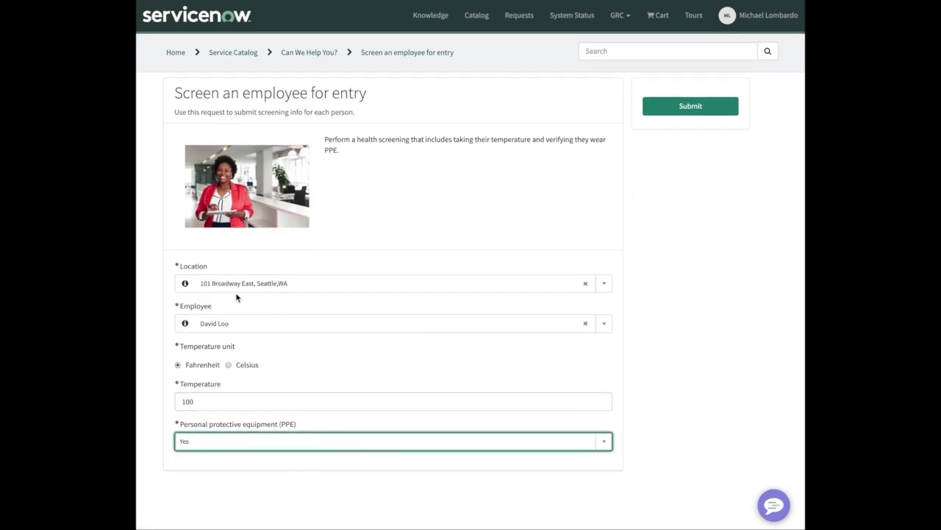
left_click(692, 109)
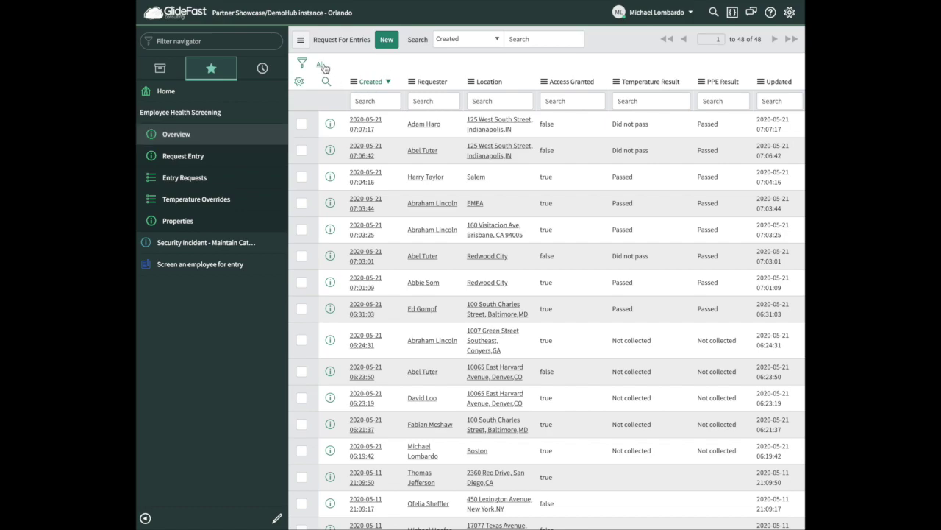
Open the newest request for entry record and examine its Fahrenheit and Celsius temperature fields
left_click(369, 123)
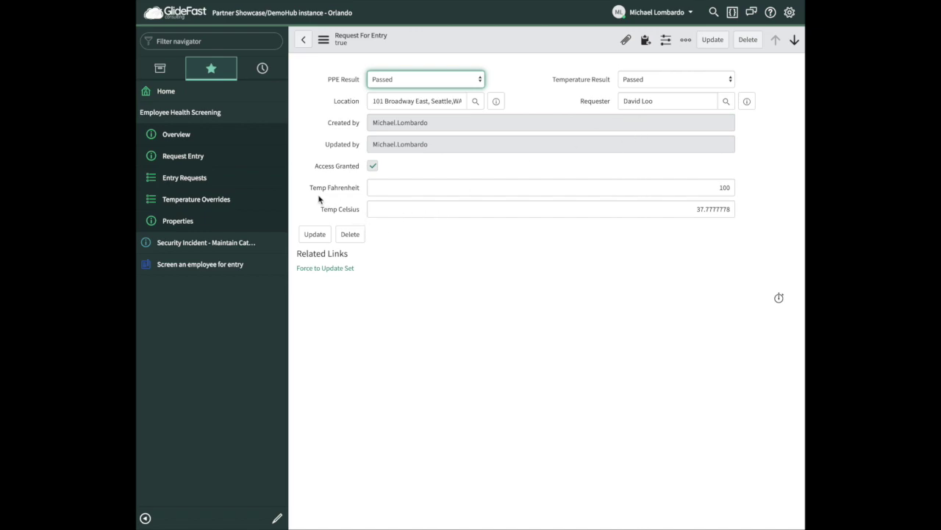
left_click_drag(311, 193, 361, 194)
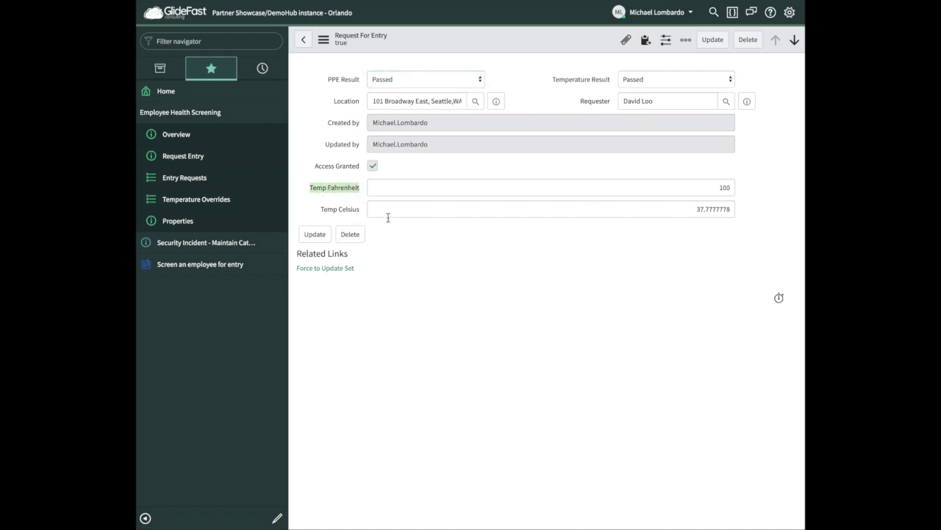
left_click_drag(321, 218, 376, 216)
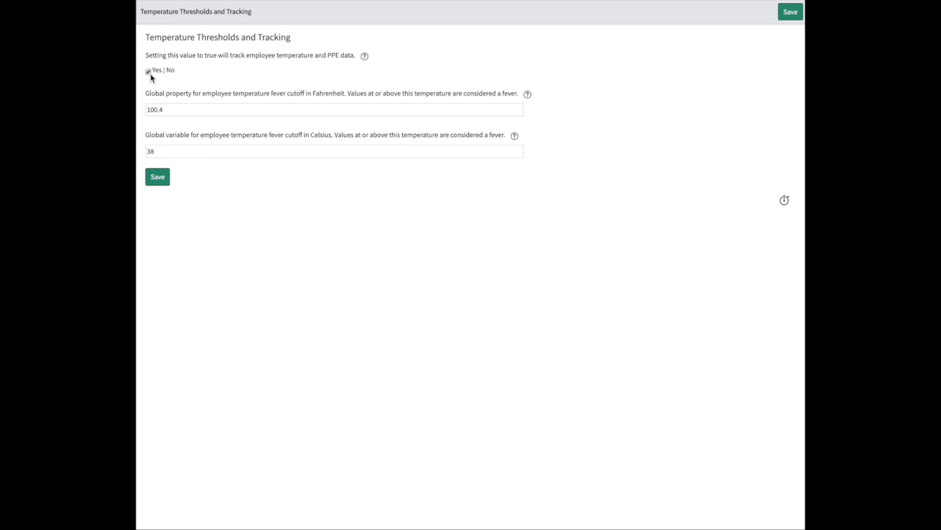
Examine the temperature and PPE tracking setting and the Fahrenheit and Celsius fever cutoffs in the application properties
left_click_drag(228, 59, 356, 59)
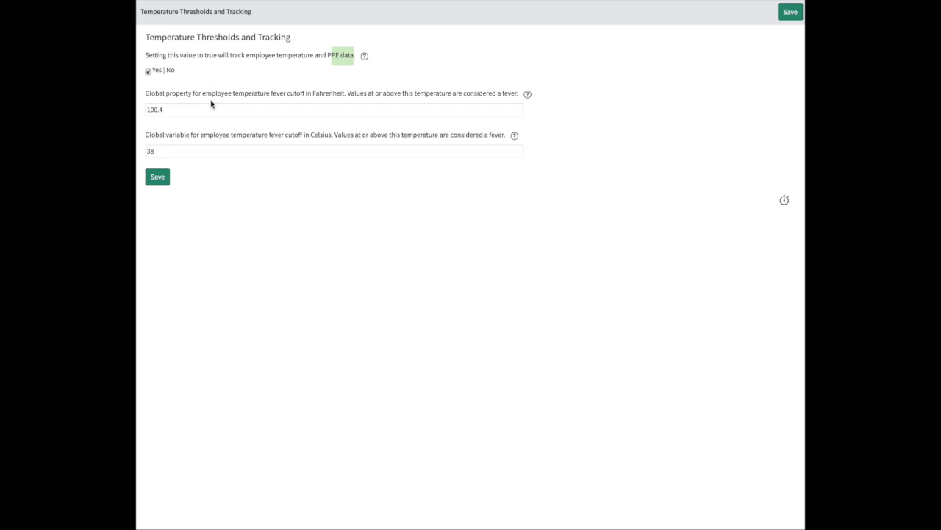
left_click_drag(208, 109, 144, 108)
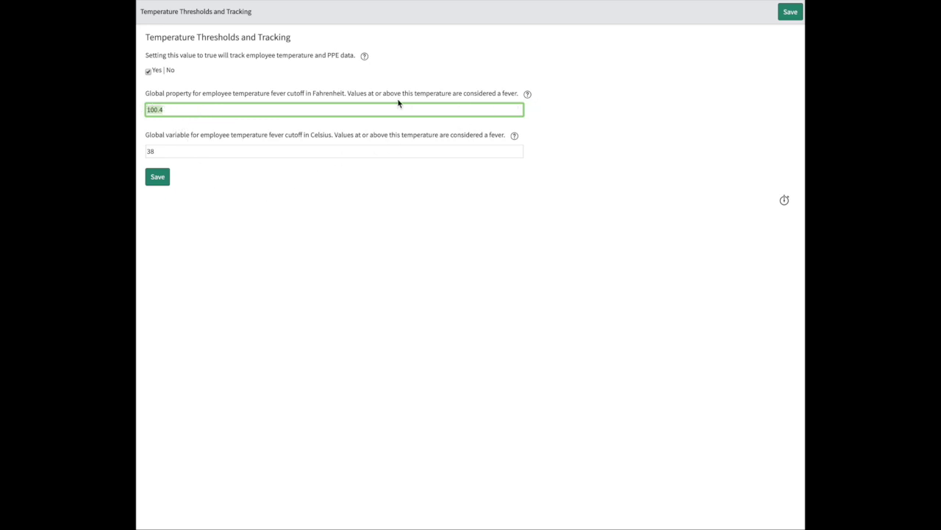
left_click(313, 95)
left_click(317, 137)
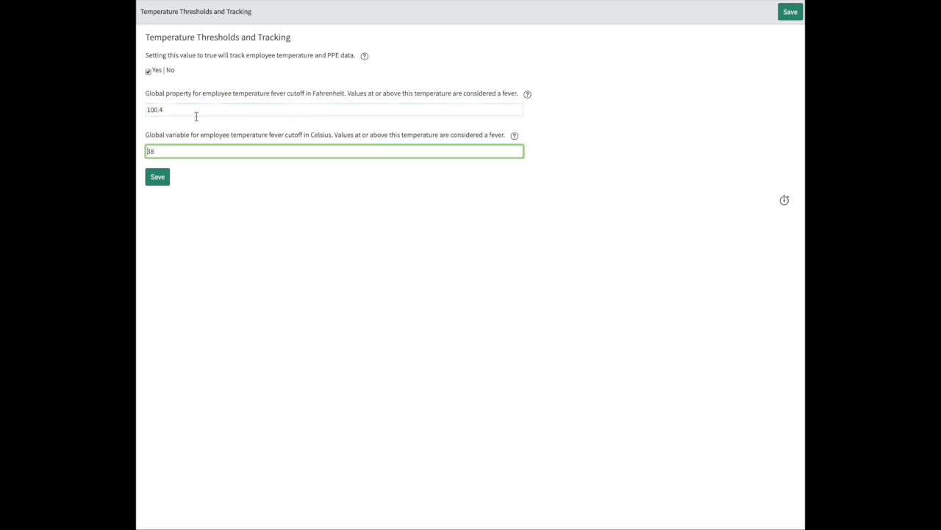
left_click(189, 112)
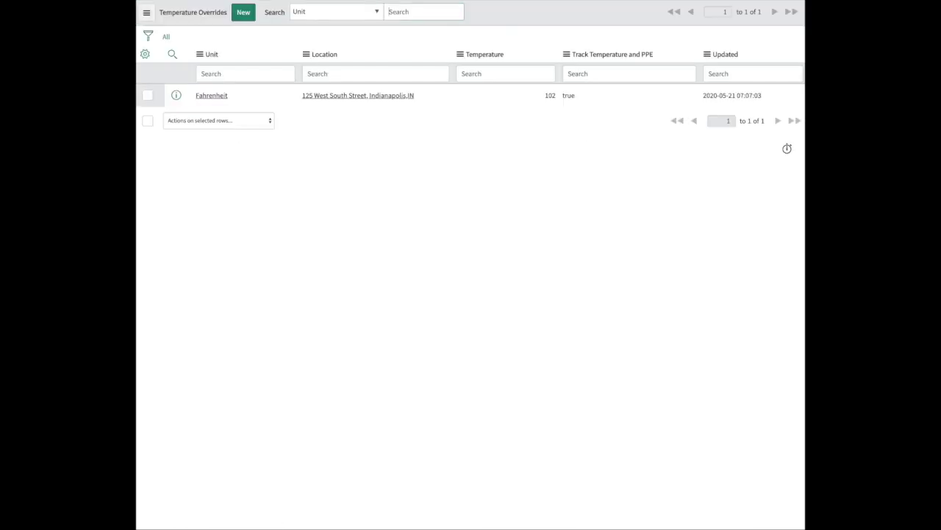
Open the Indianapolis temperature override and examine its location, temperature and Track Temperature and PPE setting
left_click(408, 13)
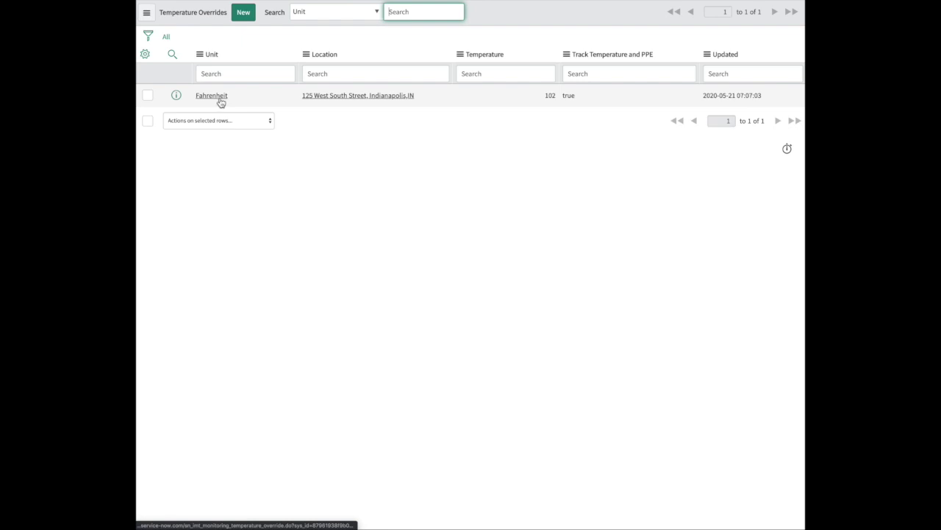
left_click(176, 95)
left_click(441, 124)
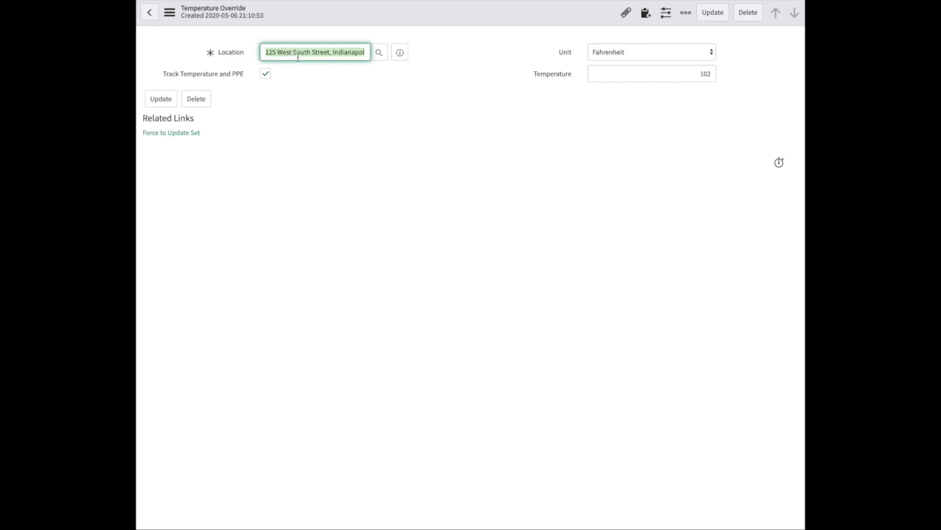
left_click(625, 71)
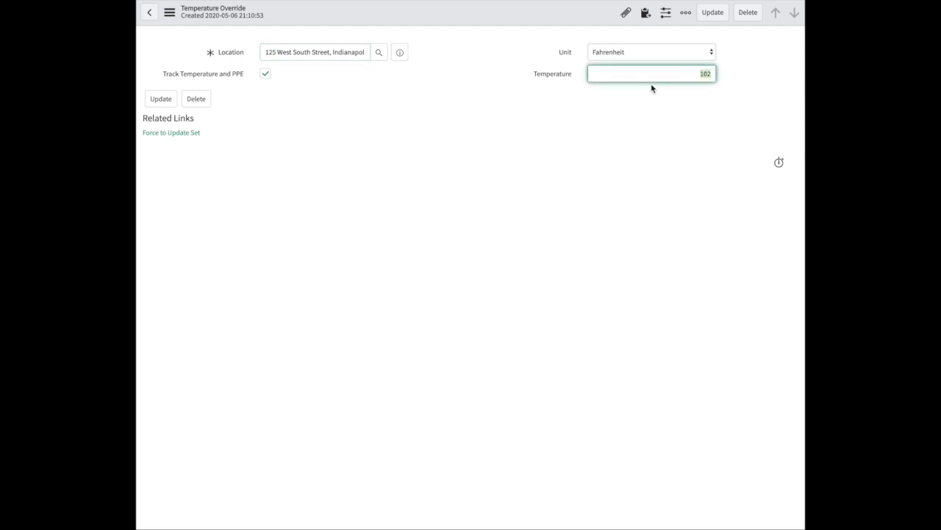
left_click_drag(159, 76, 240, 82)
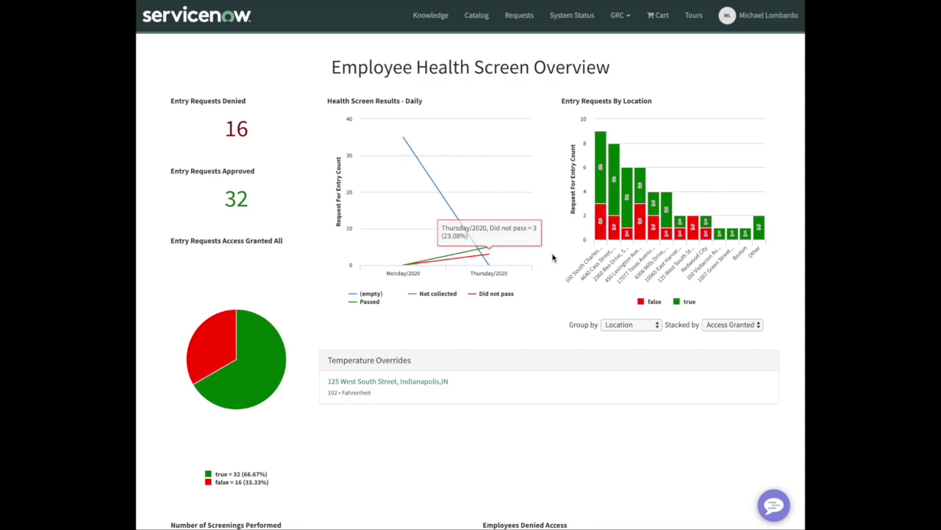
Return to the overview dashboard and examine its daily results, requests by location, screenings performed and employees denied access
scroll(553, 258, "down", 5)
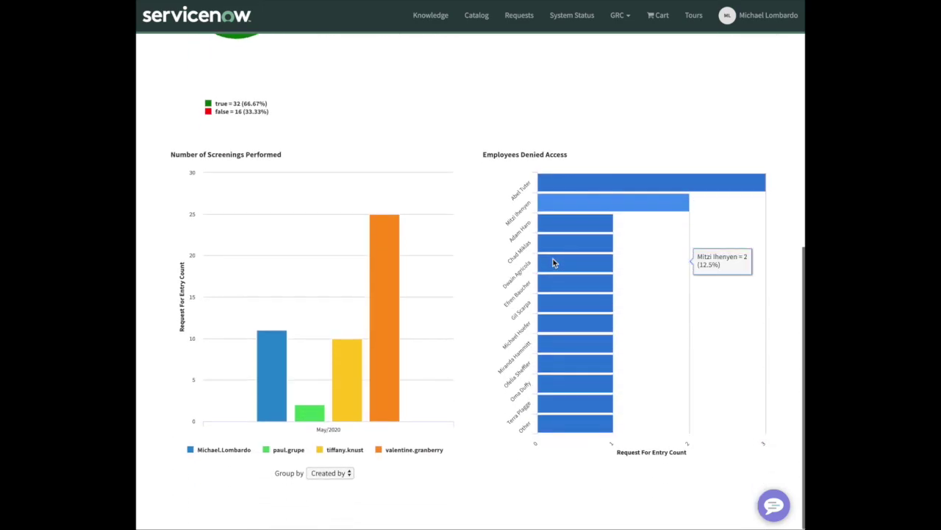
scroll(524, 263, "up", 4)
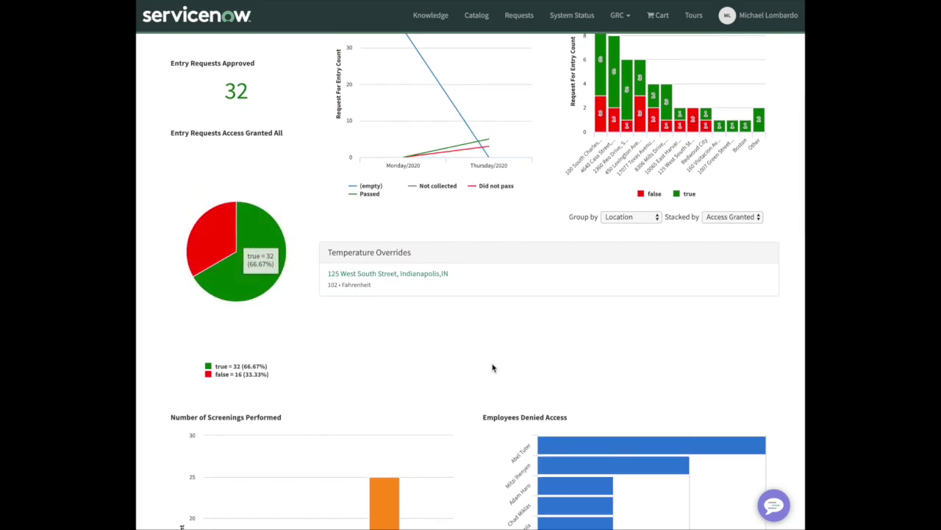
scroll(493, 368, "up", 1)
scroll(493, 368, "up", 1)
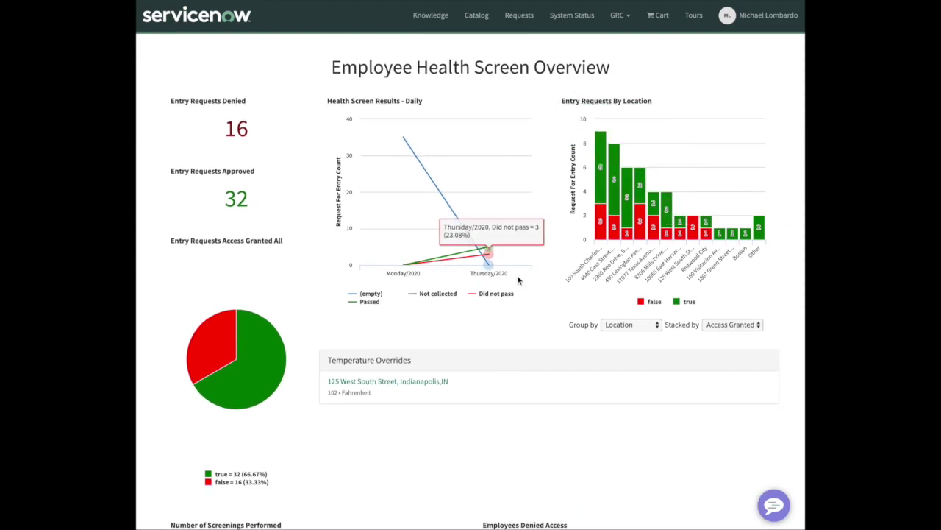
scroll(503, 317, "down", 1)
scroll(502, 317, "down", 5)
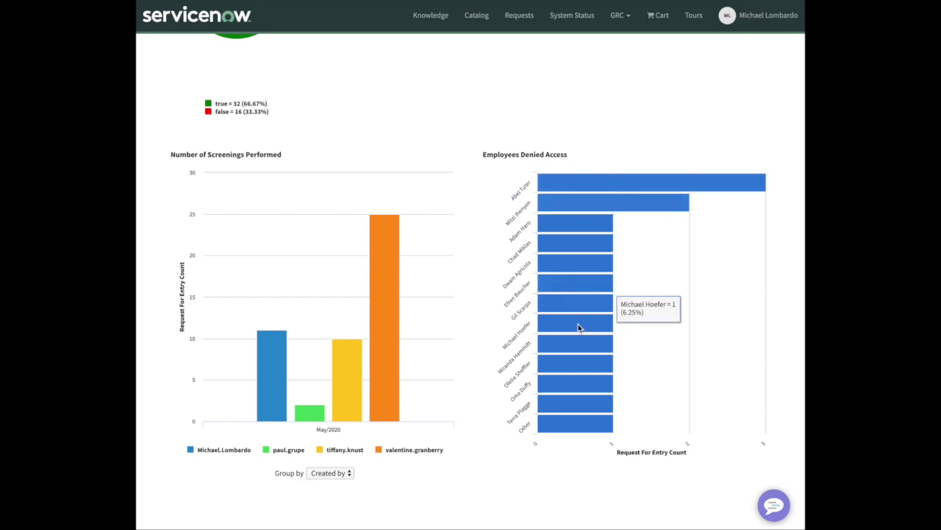
scroll(477, 343, "up", 5)
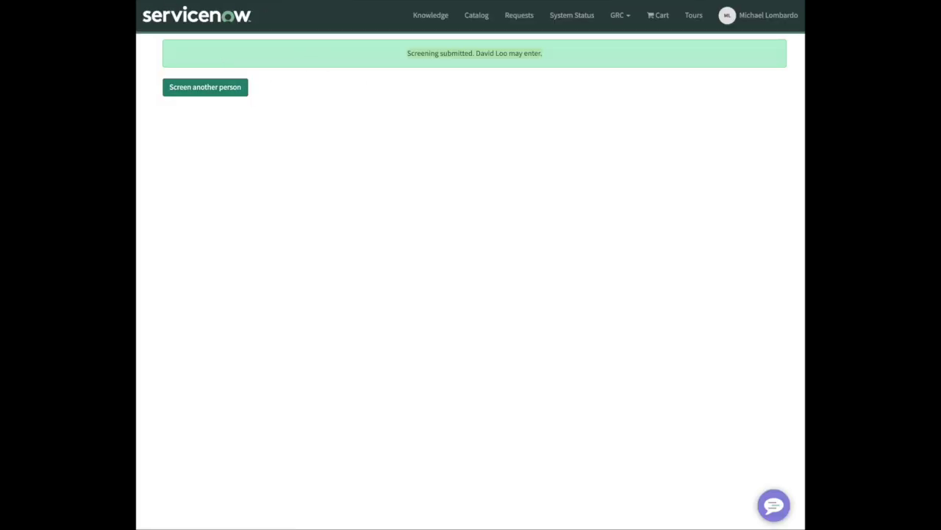
Start a screening for another person from the submission confirmation page
left_click(205, 87)
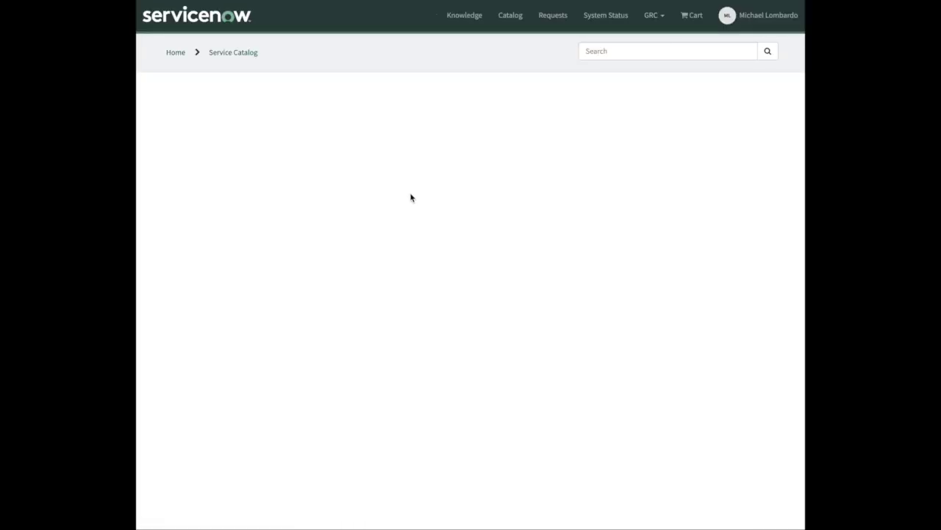